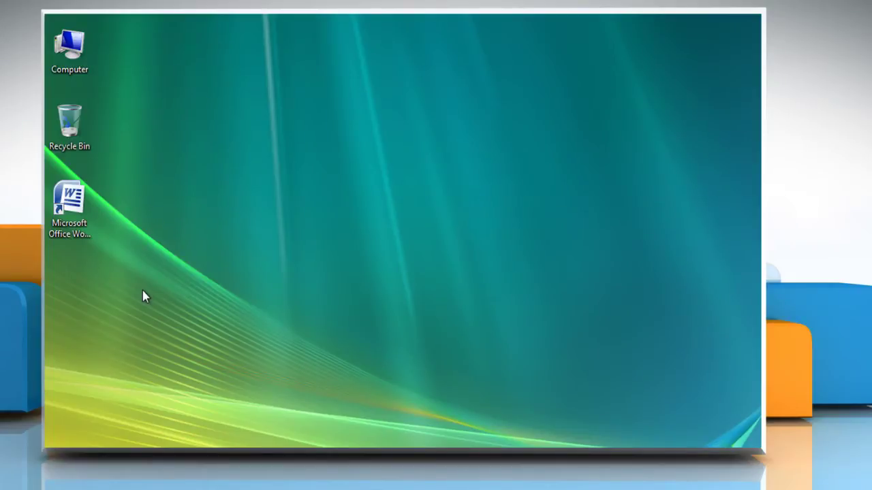
# - Open Microsoft Word from its desktop shortcut to get a blank Document1
pyautogui.rightClick(66, 220)
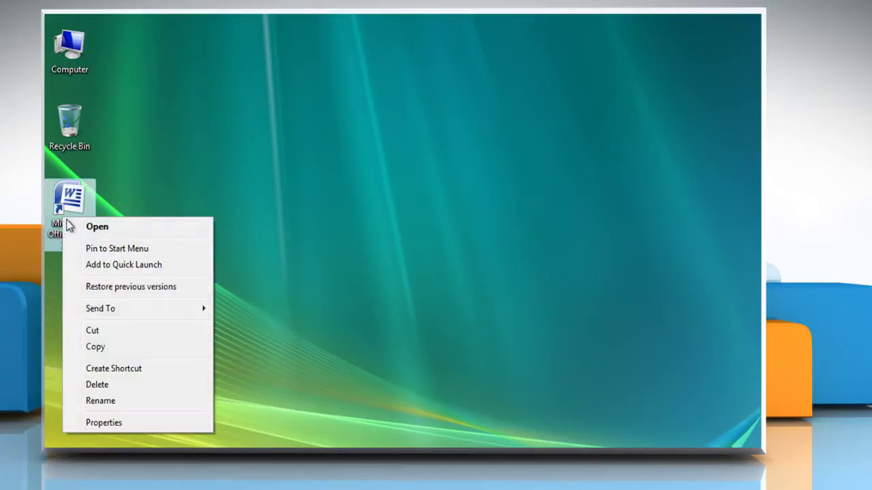
pyautogui.click(97, 227)
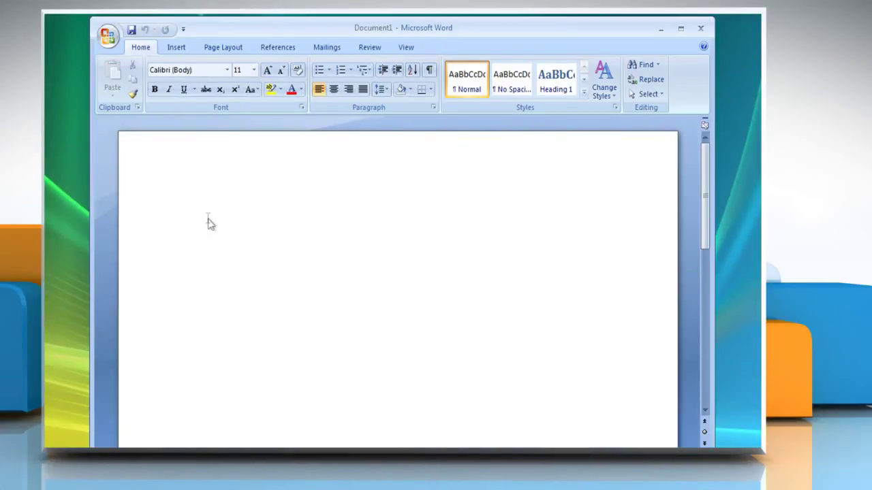
# - Draw a Flowchart: Connector oval near the upper left of the page
pyautogui.click(177, 48)
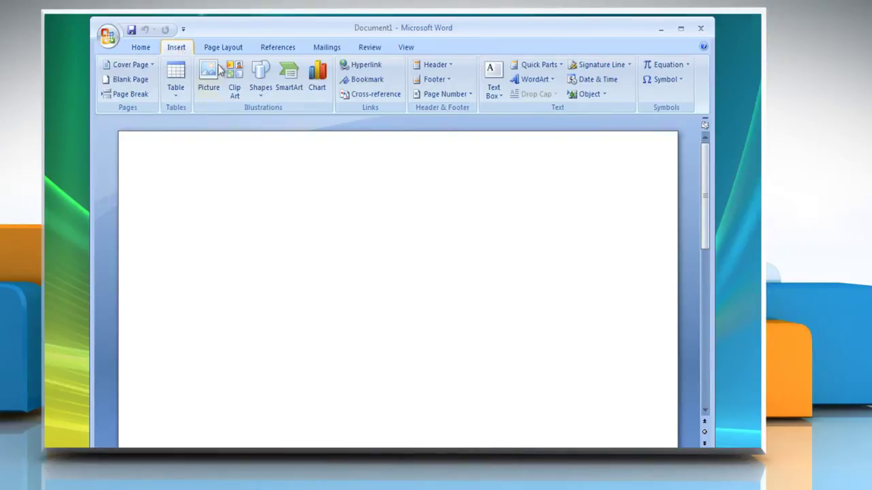
pyautogui.click(260, 95)
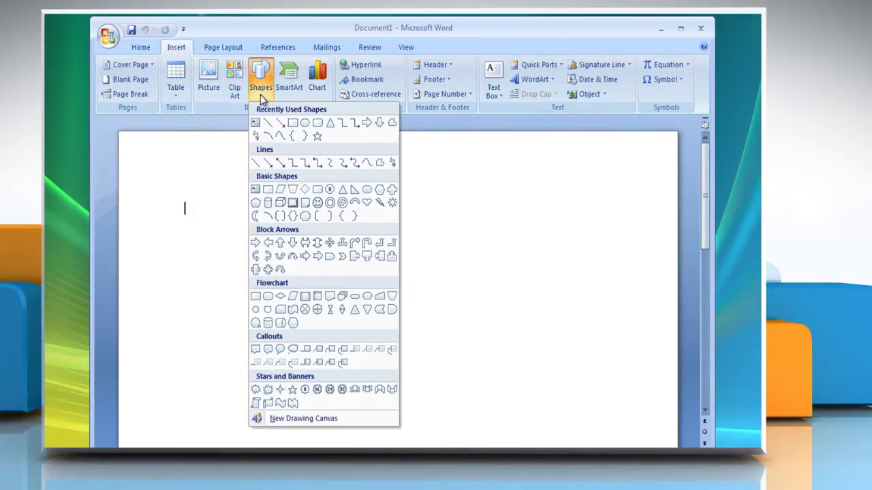
pyautogui.click(256, 310)
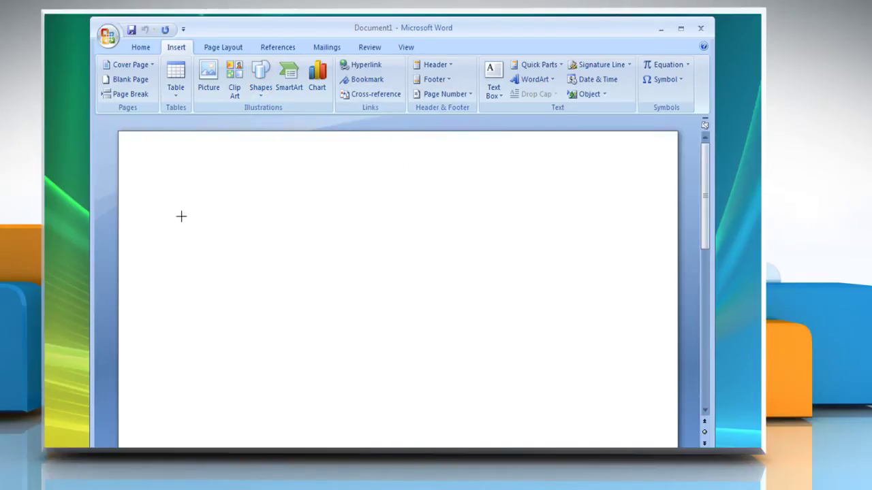
pyautogui.moveTo(180, 215); pyautogui.dragTo(253, 263)
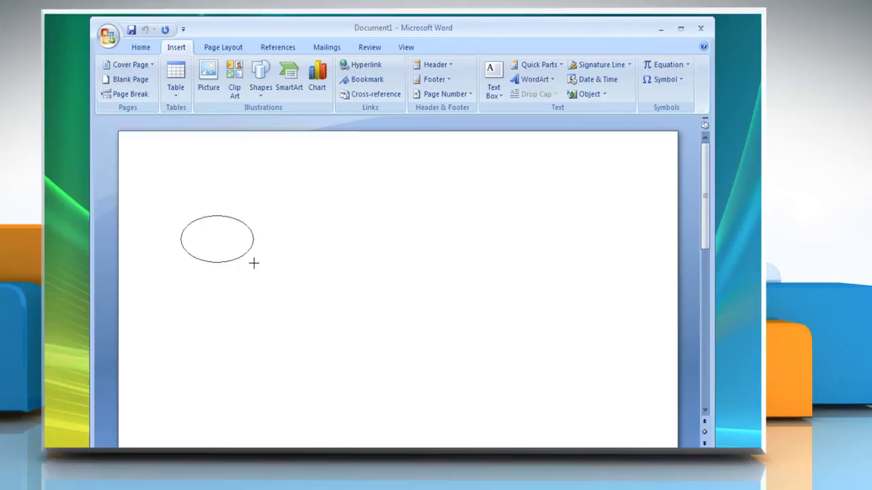
# - Draw a rounded rectangle, a diamond and a flowchart terminator in a row right of the oval
pyautogui.click(106, 79)
pyautogui.moveTo(280, 219); pyautogui.dragTo(359, 268)
pyautogui.click(180, 80)
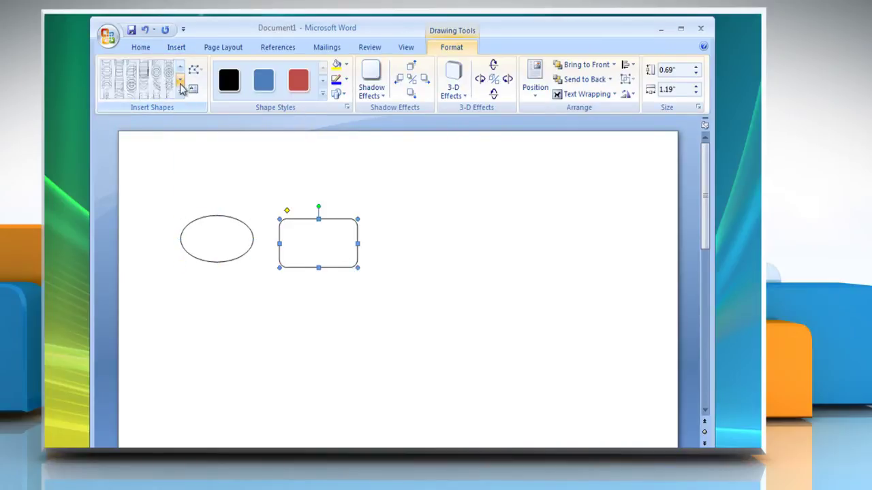
pyautogui.click(131, 65)
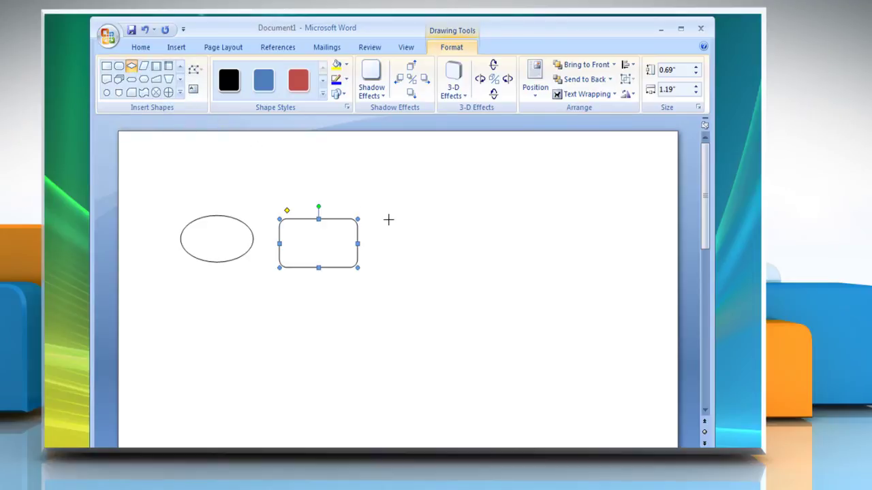
pyautogui.moveTo(388, 219); pyautogui.dragTo(508, 294)
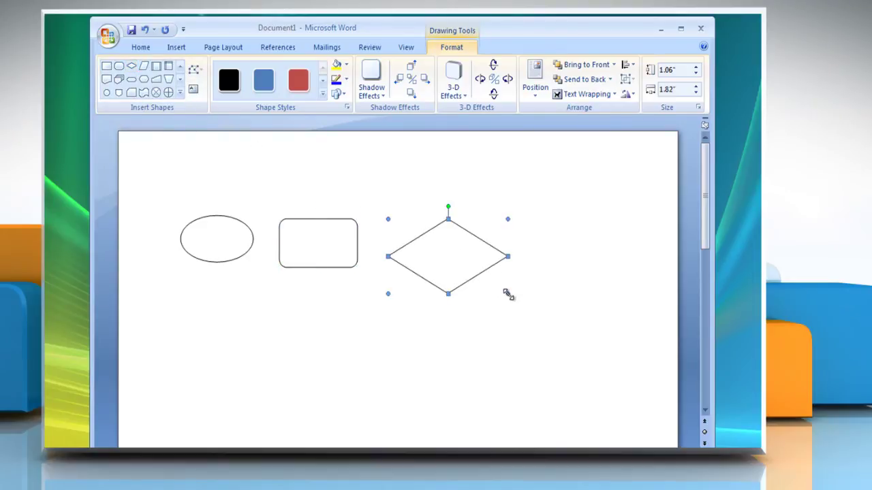
pyautogui.click(132, 79)
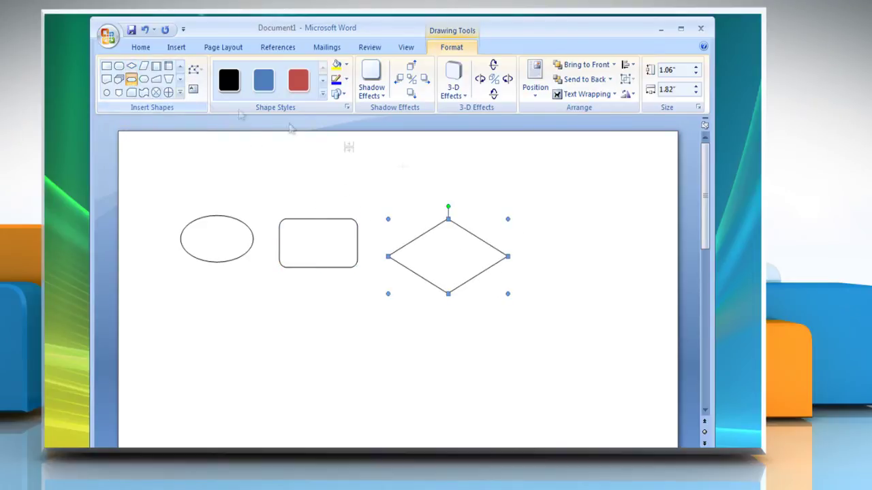
pyautogui.moveTo(525, 222); pyautogui.dragTo(617, 277)
# - Draw a flowchart preparation hexagon below the diamond and an oval to its right
pyautogui.click(144, 79)
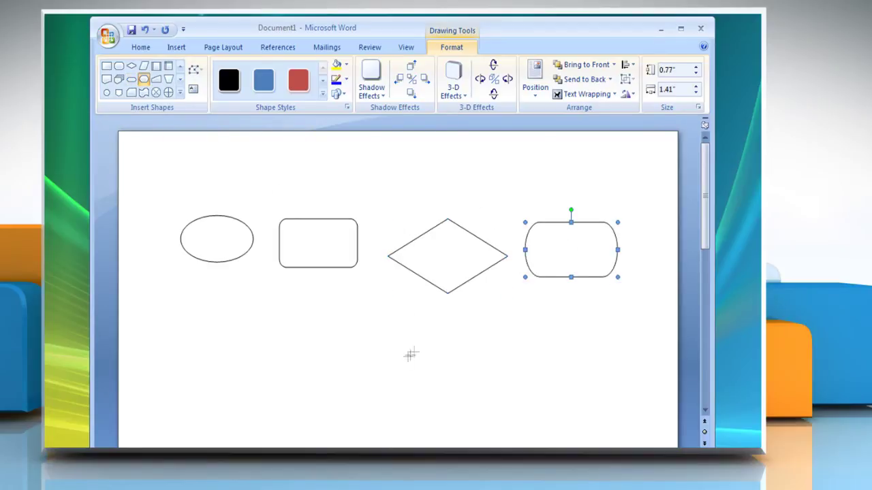
pyautogui.moveTo(461, 387); pyautogui.dragTo(493, 410)
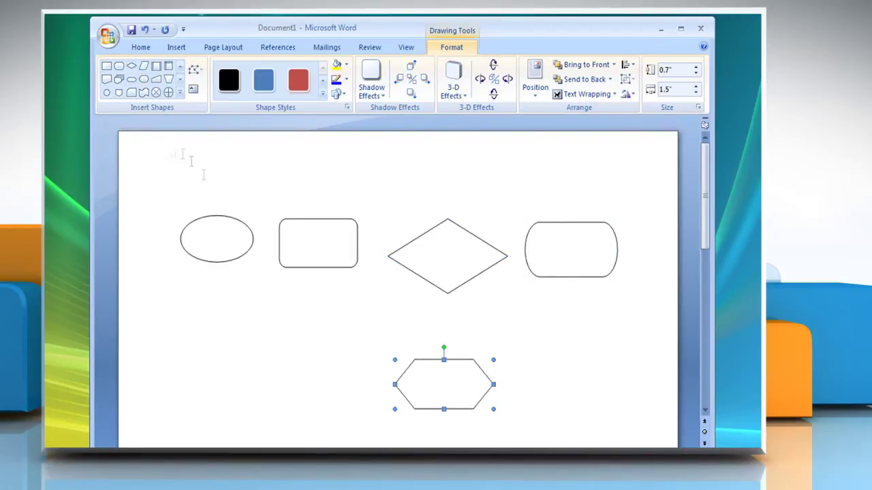
pyautogui.click(107, 93)
pyautogui.moveTo(533, 359); pyautogui.dragTo(613, 404)
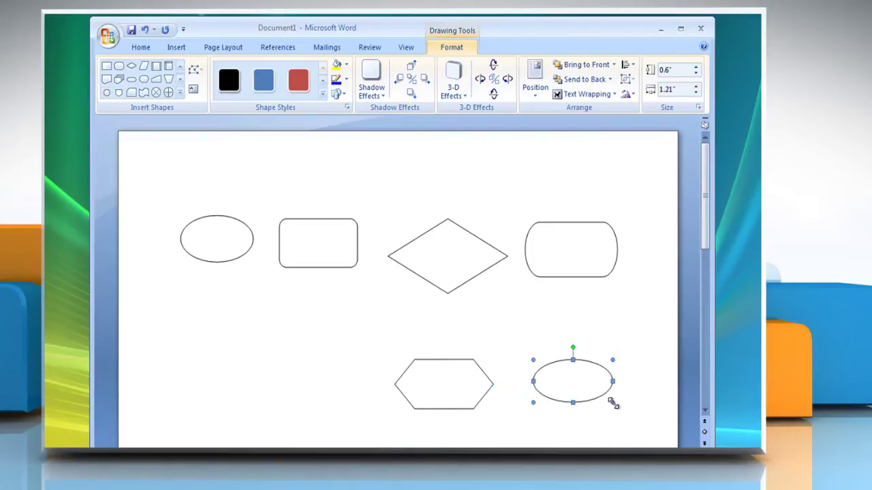
# - Align the top four shapes on their middles and distribute them evenly across the row
pyautogui.click(227, 250)
pyautogui.keyDown('shift'); pyautogui.click(317, 248); pyautogui.keyUp('shift')
pyautogui.keyDown('shift'); pyautogui.click(460, 252); pyautogui.keyUp('shift')
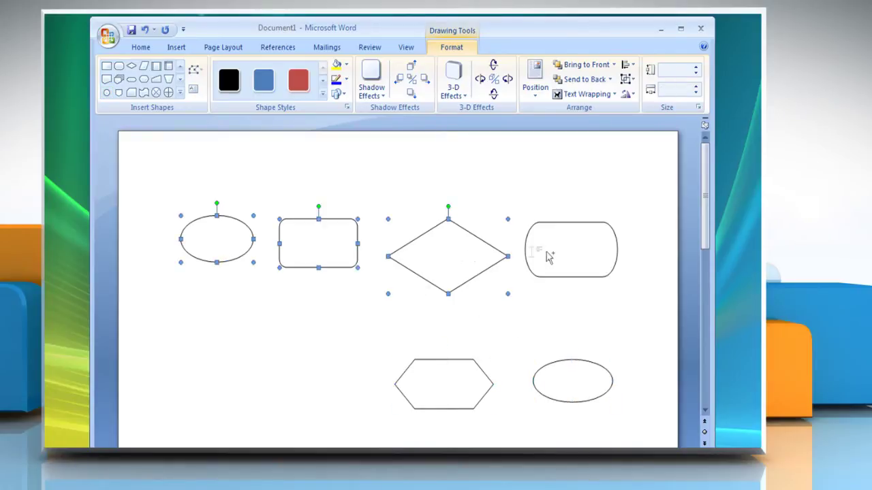
pyautogui.keyDown('shift'); pyautogui.click(549, 257); pyautogui.keyUp('shift')
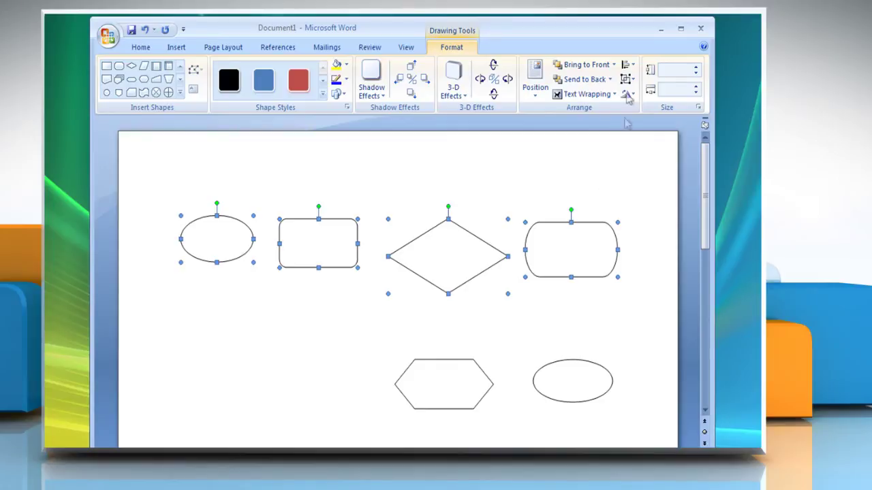
pyautogui.click(625, 65)
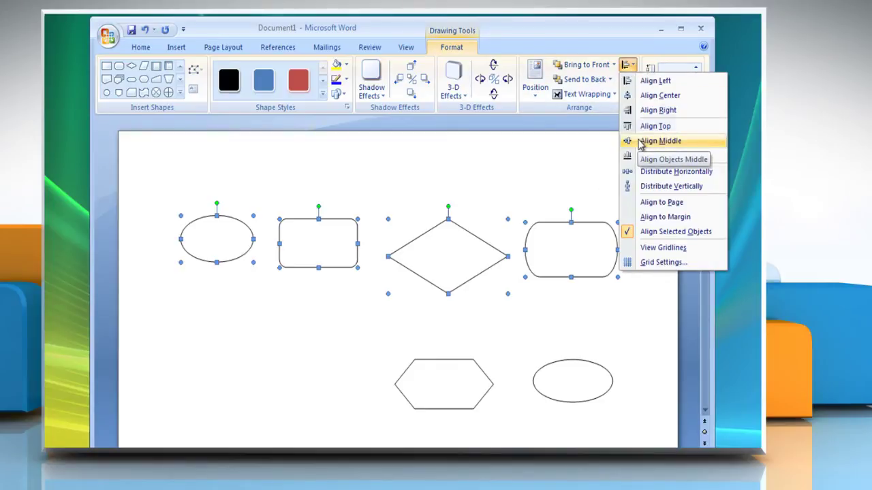
pyautogui.click(639, 142)
pyautogui.click(632, 66)
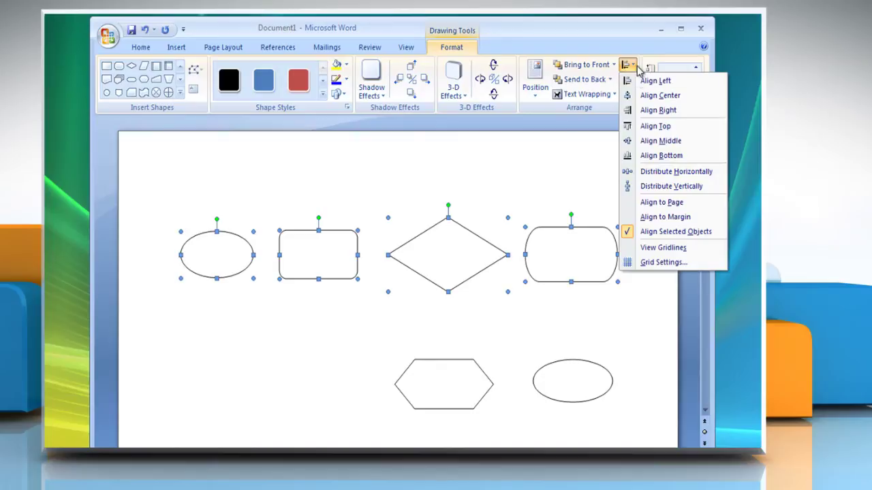
pyautogui.click(639, 172)
# - Centre the hexagon under the diamond and the bottom oval under the terminator
pyautogui.click(439, 368)
pyautogui.keyDown('shift'); pyautogui.click(443, 247); pyautogui.keyUp('shift')
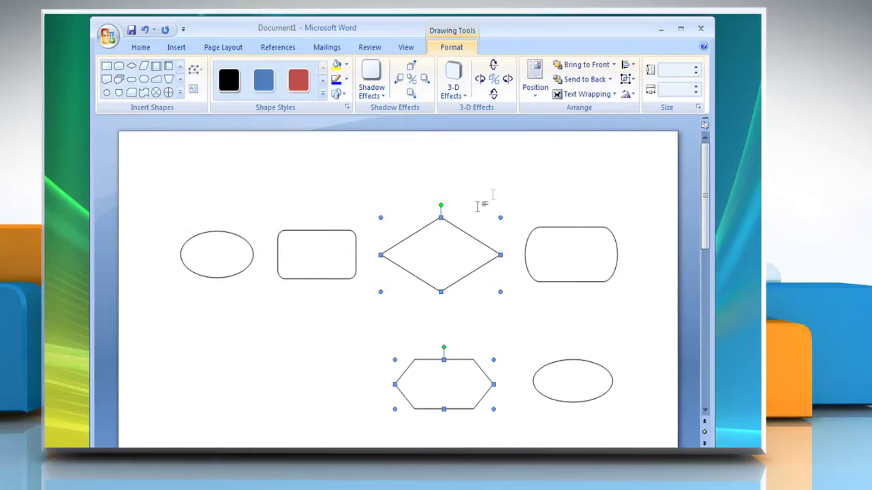
pyautogui.click(631, 65)
pyautogui.click(632, 96)
pyautogui.click(579, 230)
pyautogui.keyDown('shift'); pyautogui.click(578, 370); pyautogui.keyUp('shift')
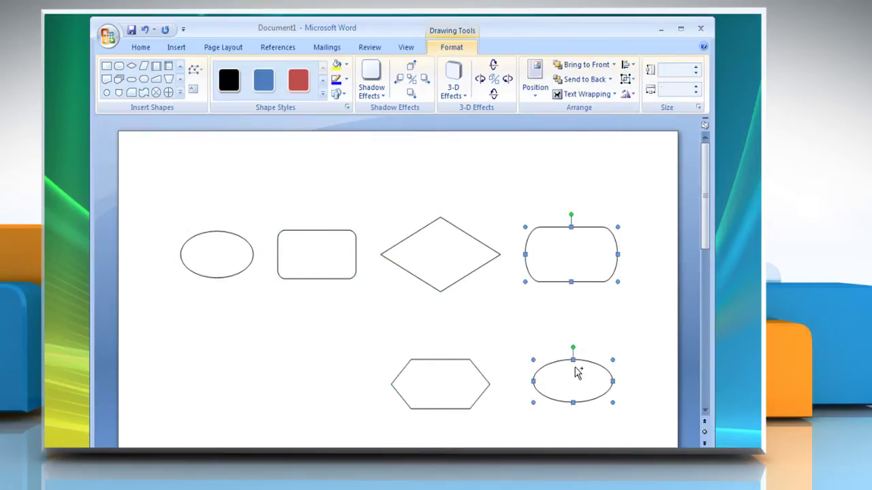
pyautogui.click(627, 65)
pyautogui.click(633, 96)
# - Level the bottom oval with the hexagon using Align Middle
pyautogui.click(446, 368)
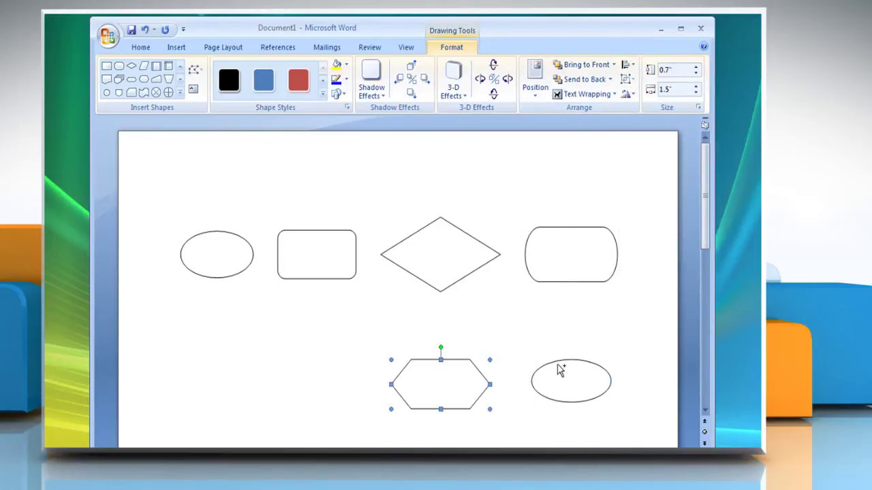
pyautogui.keyDown('shift'); pyautogui.click(559, 366); pyautogui.keyUp('shift')
pyautogui.click(631, 65)
pyautogui.click(658, 141)
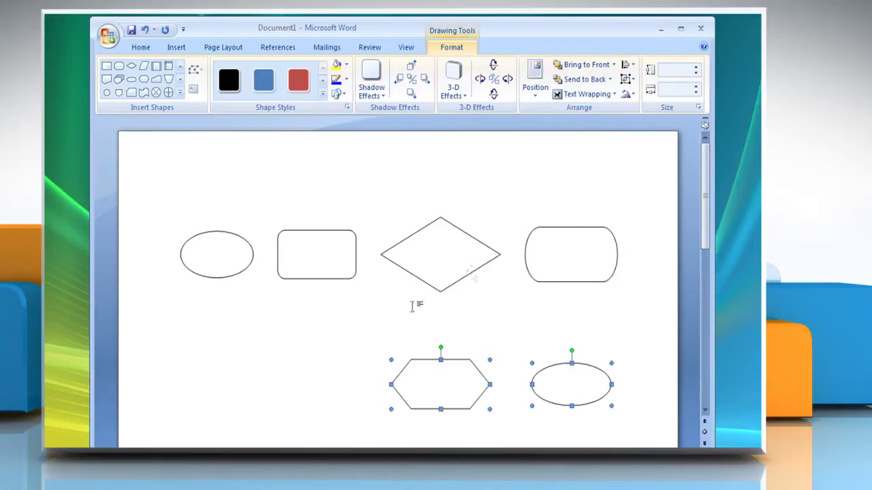
pyautogui.click(352, 332)
# - Draw six arrows: along the top row, diamond to hexagon, terminator to oval, hexagon to oval
pyautogui.click(233, 243)
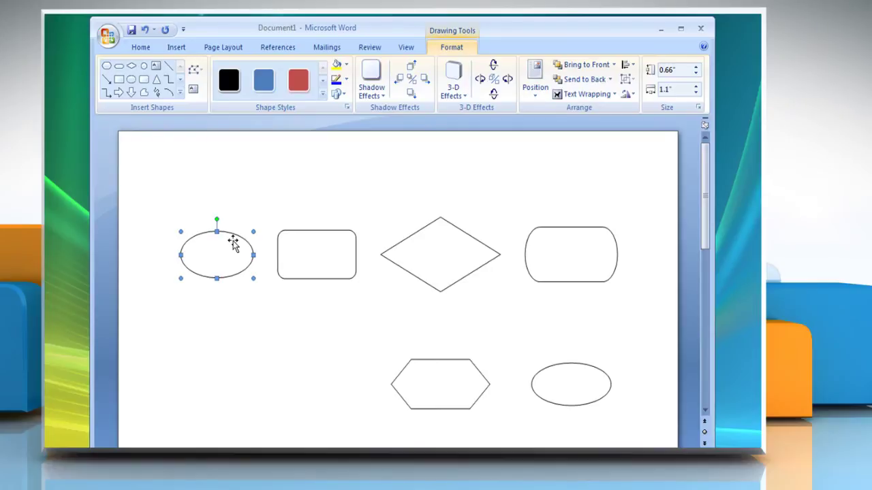
pyautogui.click(107, 81)
pyautogui.moveTo(276, 255); pyautogui.dragTo(278, 255)
pyautogui.moveTo(381, 257); pyautogui.dragTo(382, 255)
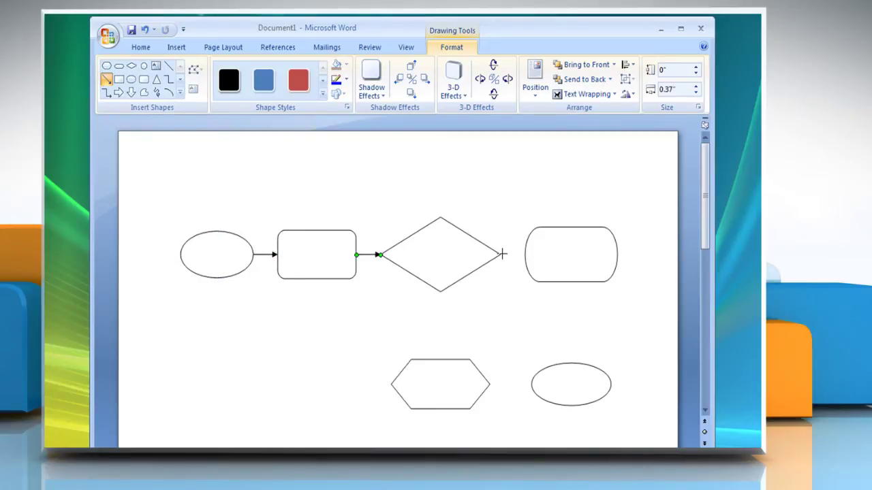
pyautogui.moveTo(522, 254); pyautogui.dragTo(525, 255)
pyautogui.moveTo(440, 357); pyautogui.dragTo(440, 358)
pyautogui.moveTo(569, 282); pyautogui.dragTo(568, 362)
pyautogui.moveTo(489, 384); pyautogui.dragTo(530, 384)
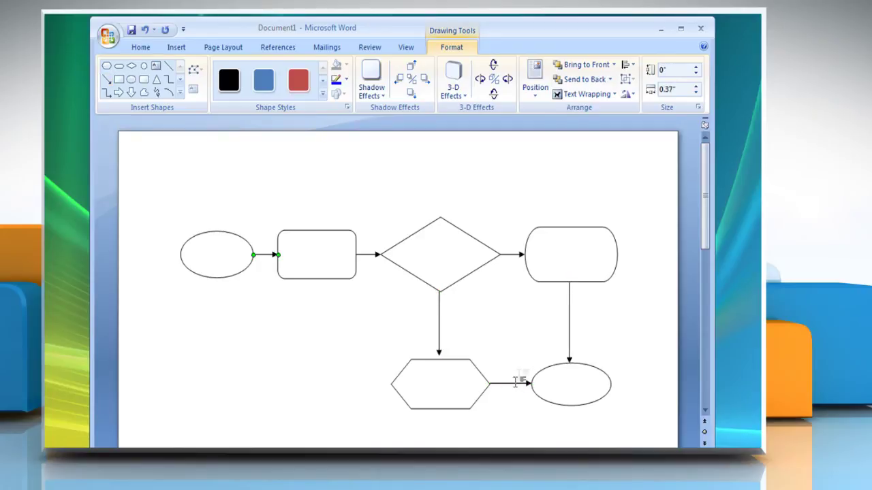
pyautogui.keyDown('shift'); pyautogui.click(570, 334); pyautogui.keyUp('shift')
pyautogui.keyDown('shift'); pyautogui.click(514, 256); pyautogui.keyUp('shift')
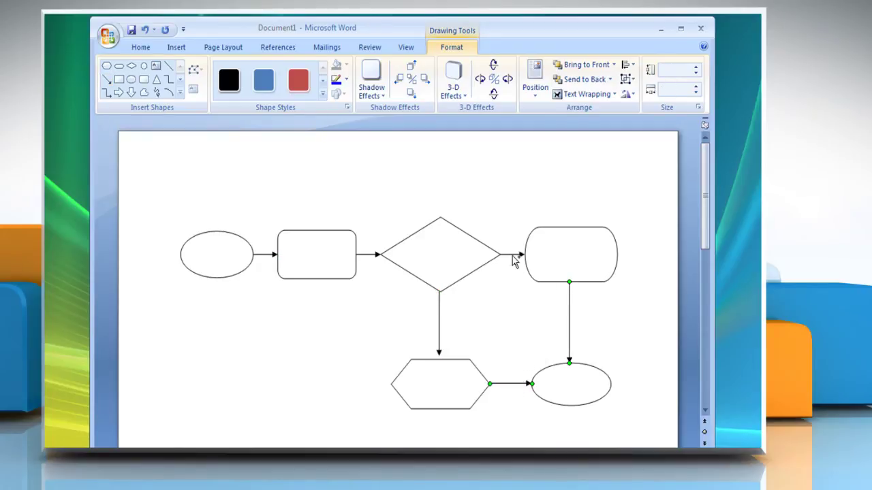
# - Give all selected arrows a dark red line with 1.25 pt weight in Format AutoShape
pyautogui.keyDown('shift'); pyautogui.click(372, 255); pyautogui.keyUp('shift')
pyautogui.rightClick(265, 256)
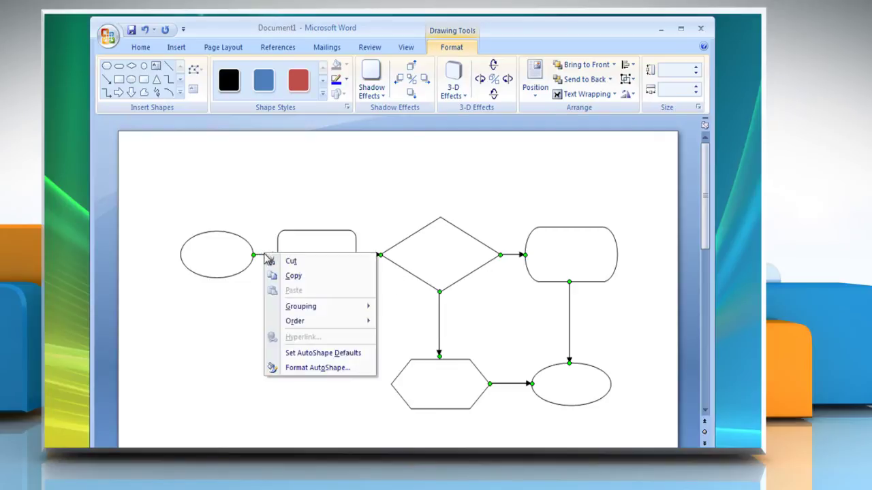
pyautogui.click(314, 369)
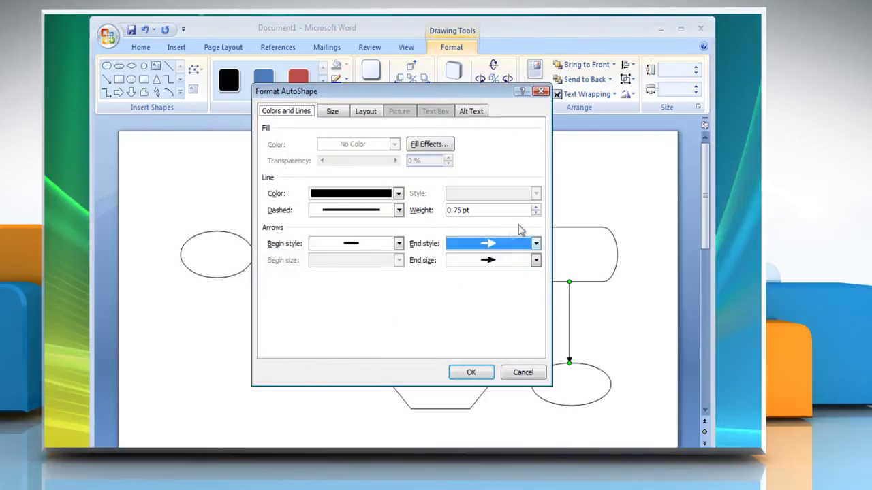
pyautogui.click(537, 207)
pyautogui.click(536, 208)
pyautogui.click(398, 194)
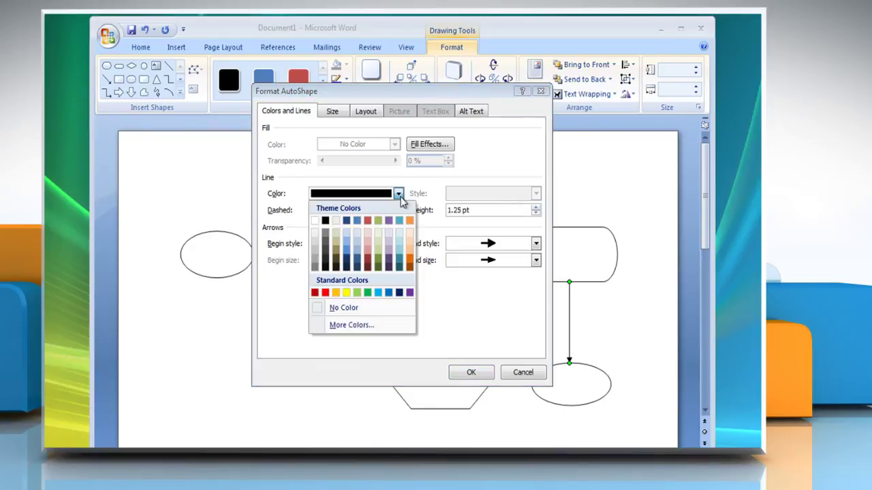
pyautogui.click(367, 265)
pyautogui.click(469, 371)
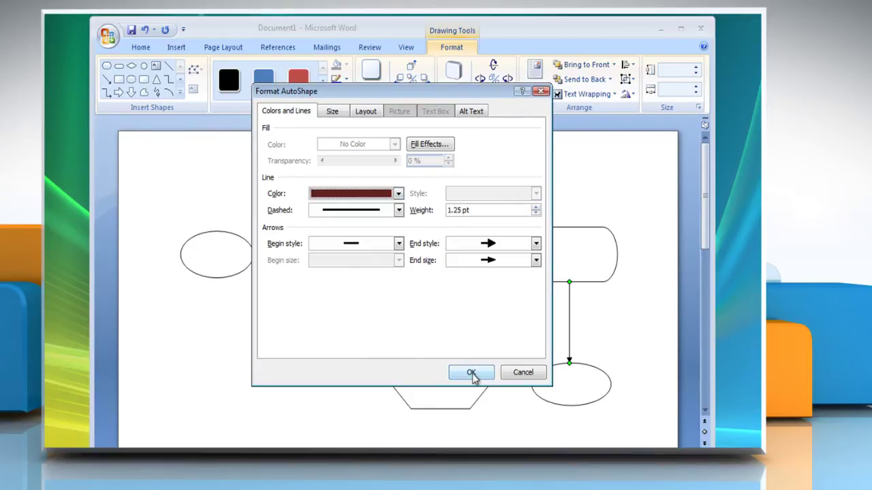
pyautogui.click(471, 374)
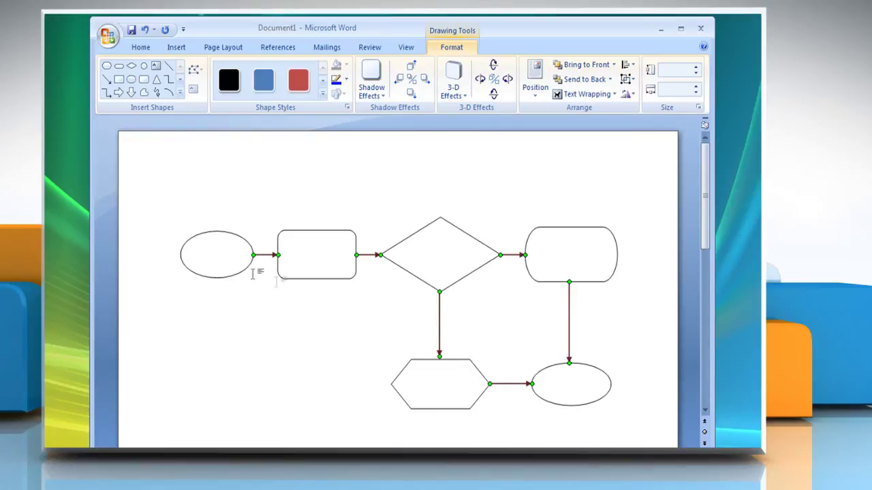
# - Add the labels Start, Process and Decision to the first three shapes
pyautogui.click(219, 263)
pyautogui.rightClick(220, 264)
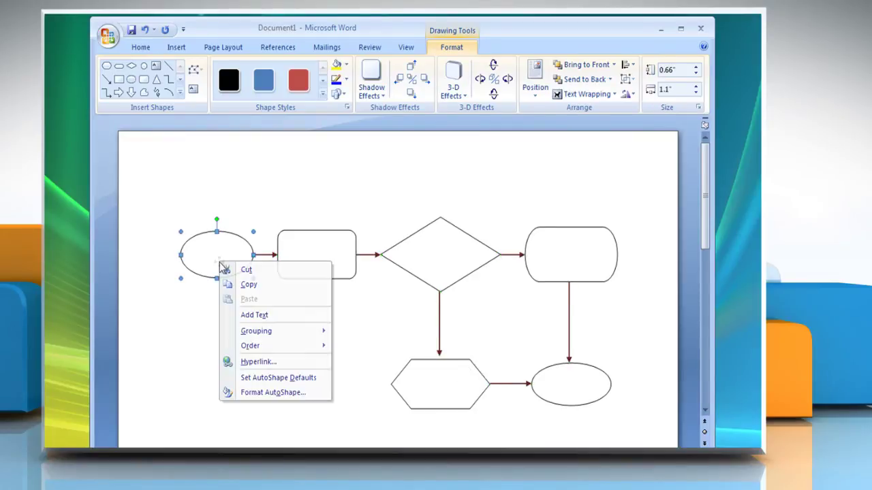
pyautogui.click(254, 315)
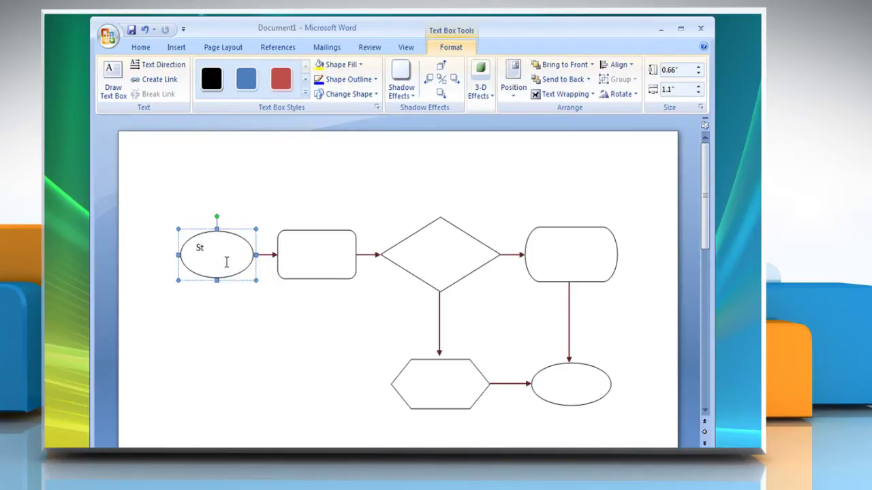
pyautogui.click(312, 264)
pyautogui.rightClick(312, 264)
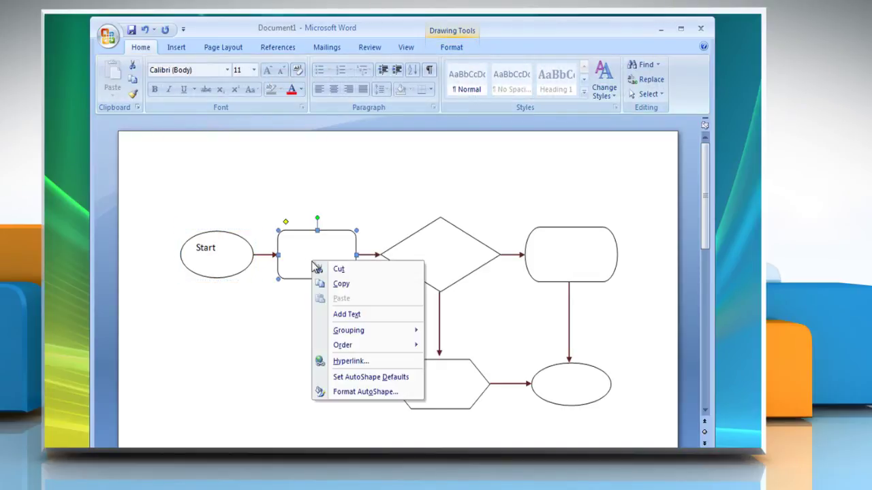
pyautogui.click(342, 309)
pyautogui.write('Process')
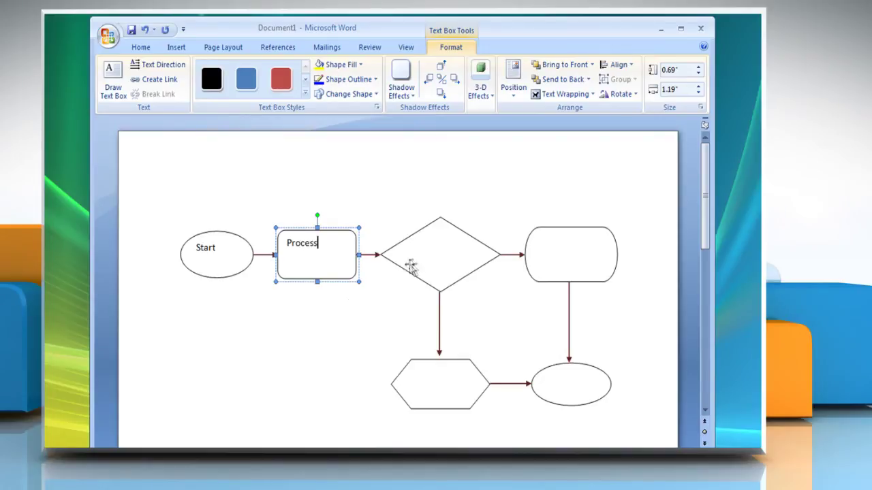
pyautogui.click(424, 253)
pyautogui.rightClick(424, 252)
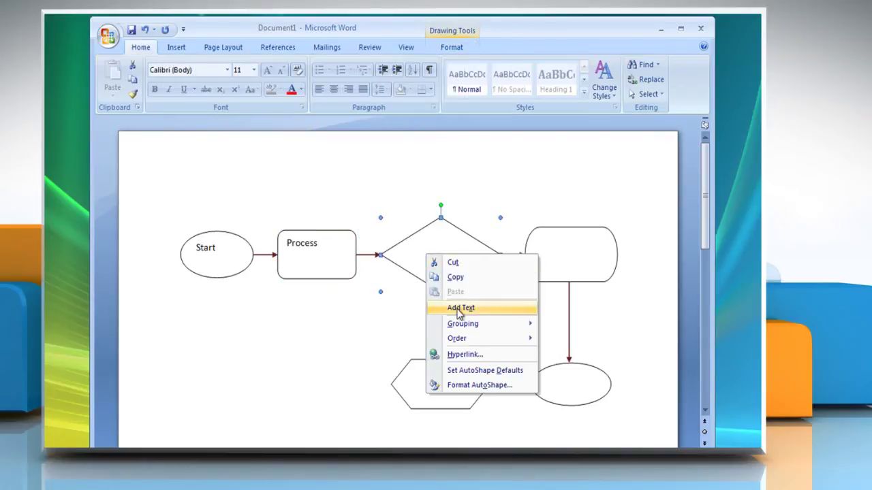
pyautogui.click(459, 308)
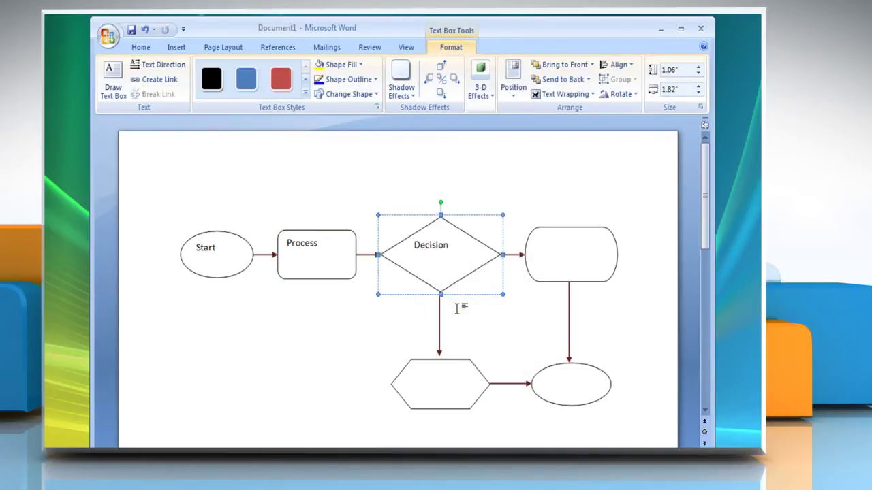
# - Label the terminator Choice 1, the hexagon Choice 2 and the bottom oval End
pyautogui.click(562, 249)
pyautogui.rightClick(561, 250)
pyautogui.click(589, 299)
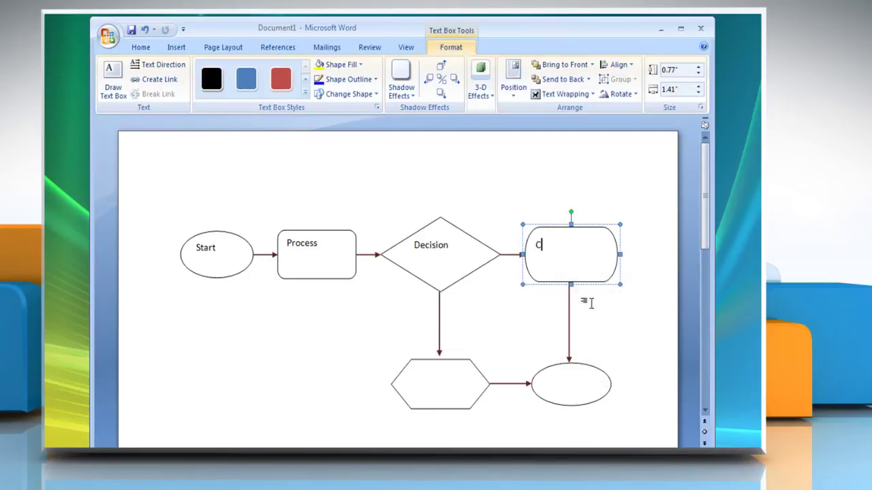
pyautogui.write('Choice 1')
pyautogui.click(443, 383)
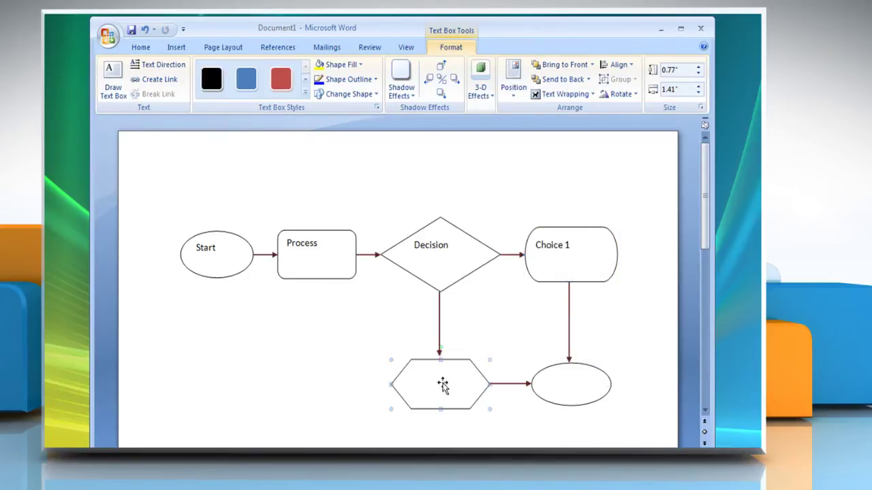
pyautogui.rightClick(443, 384)
pyautogui.click(484, 300)
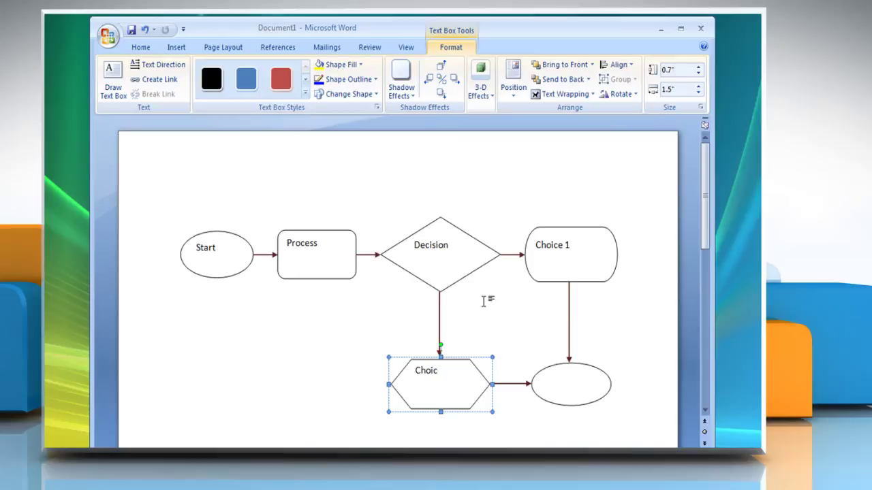
pyautogui.write('Choice 2')
pyautogui.click(560, 382)
pyautogui.rightClick(560, 381)
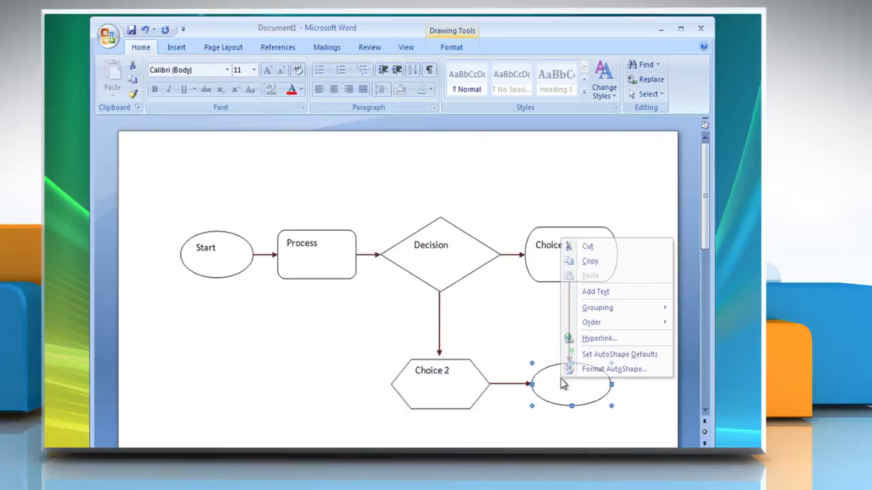
pyautogui.click(591, 293)
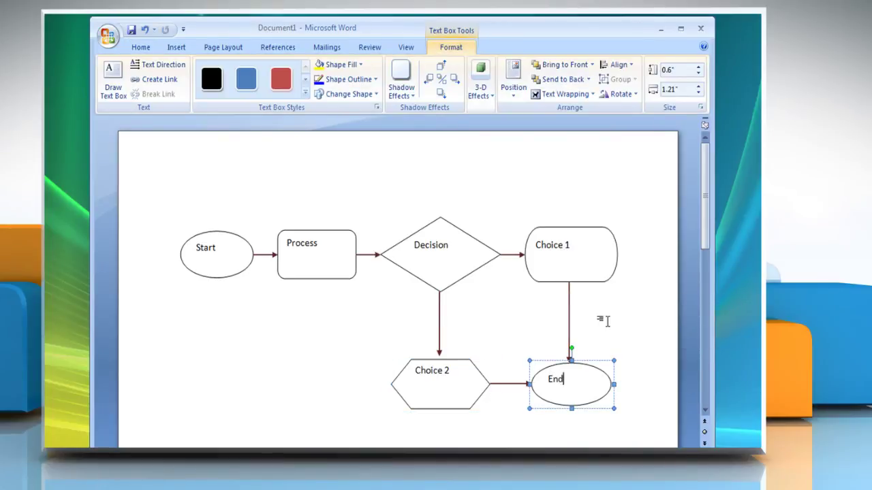
# - Select Start, Process, Decision, Choice 1, Choice 2 and End together and set font size 14
pyautogui.click(224, 236)
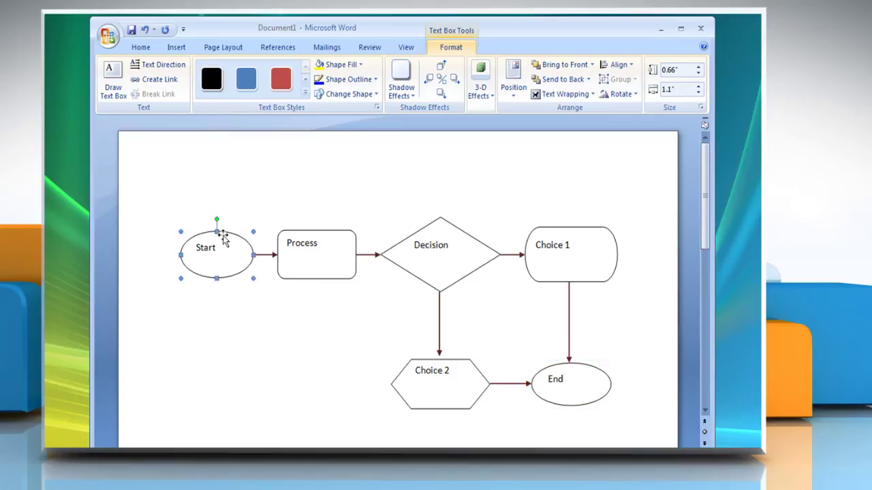
pyautogui.keyDown('shift'); pyautogui.click(326, 237); pyautogui.keyUp('shift')
pyautogui.keyDown('shift'); pyautogui.click(418, 245); pyautogui.keyUp('shift')
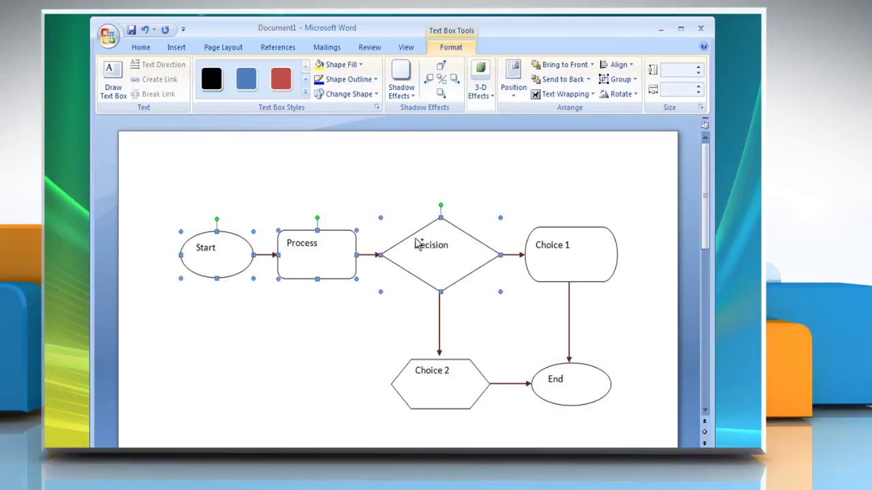
pyautogui.keyDown('shift'); pyautogui.click(556, 233); pyautogui.keyUp('shift')
pyautogui.keyDown('shift'); pyautogui.click(457, 360); pyautogui.keyUp('shift')
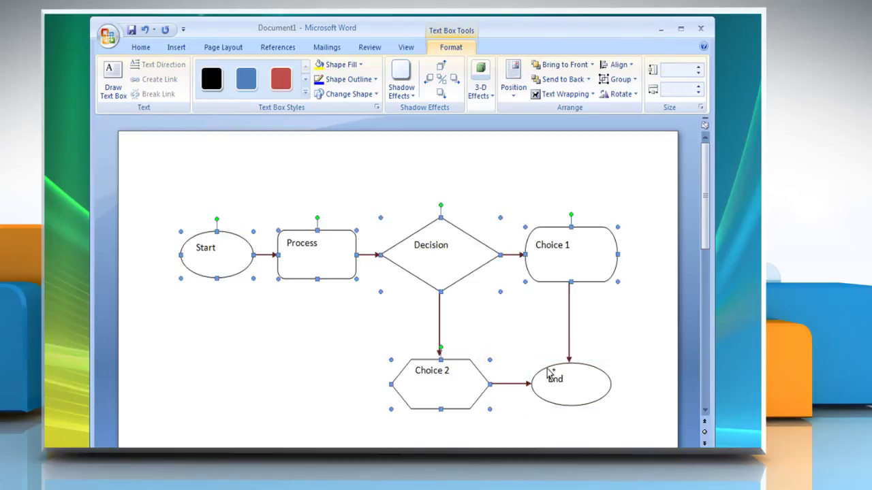
pyautogui.keyDown('shift'); pyautogui.click(551, 374); pyautogui.keyUp('shift')
pyautogui.click(146, 49)
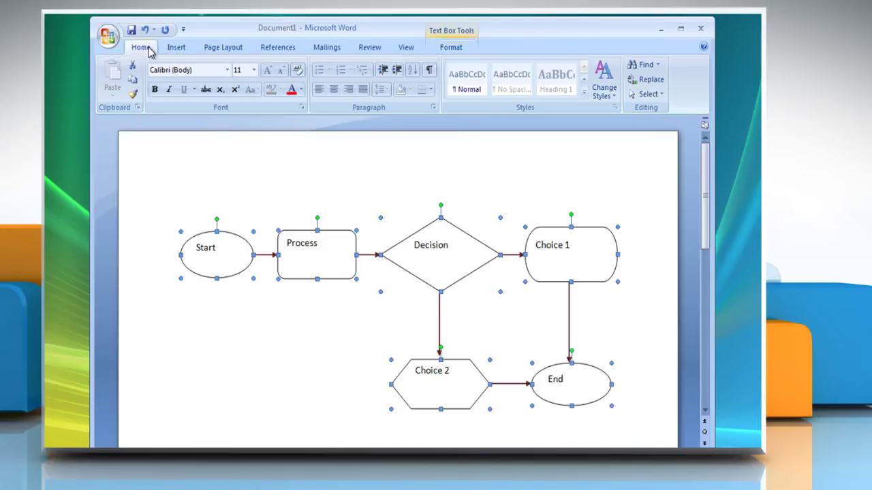
pyautogui.click(253, 69)
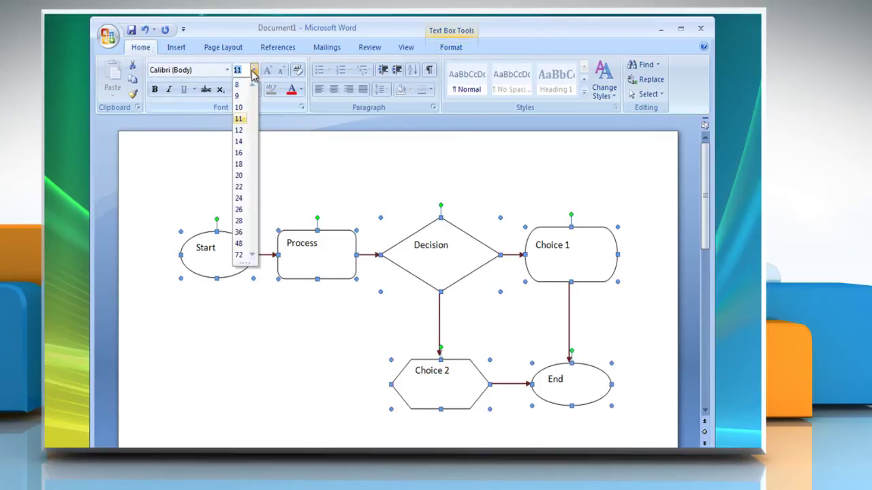
pyautogui.click(239, 141)
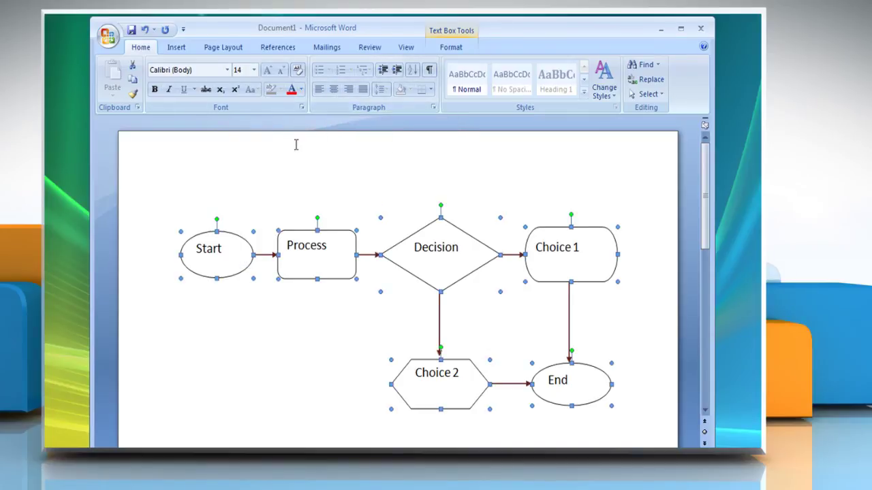
# - Centre the Start, Process and Decision labels in their shapes
pyautogui.click(239, 293)
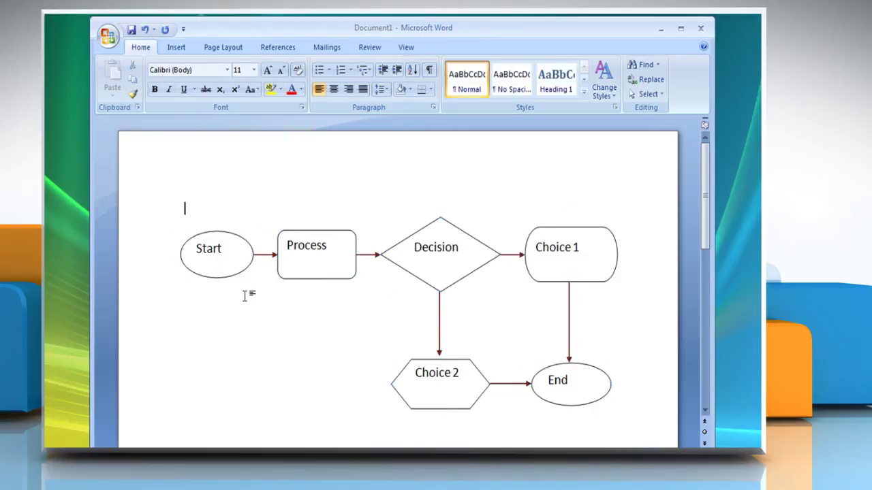
pyautogui.click(235, 235)
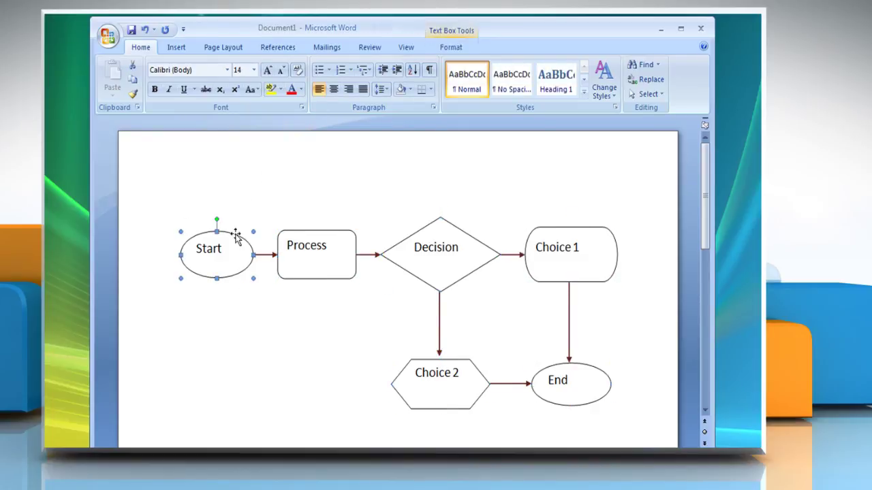
pyautogui.click(334, 90)
pyautogui.click(331, 234)
pyautogui.hotkey('ctrl', 'e')
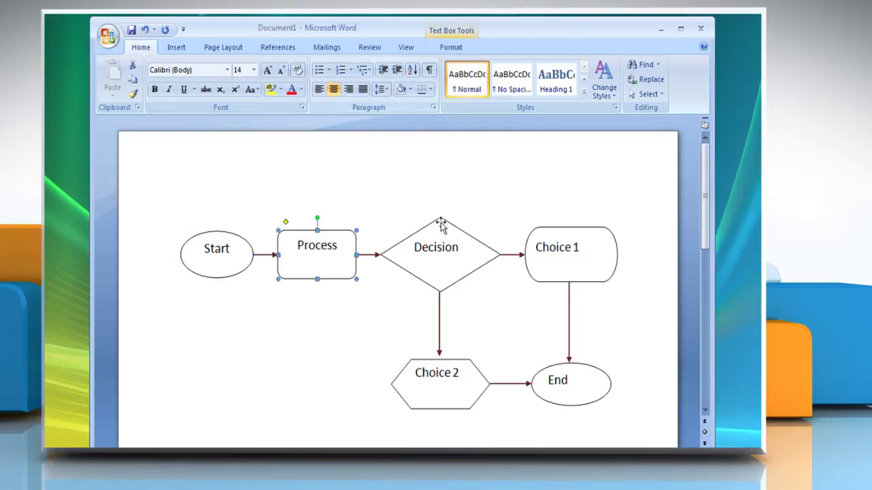
pyautogui.click(443, 225)
pyautogui.click(333, 90)
# - Centre the Choice 1, Choice 2 and End labels in their shapes
pyautogui.click(548, 234)
pyautogui.hotkey('ctrl', 'e')
pyautogui.click(450, 359)
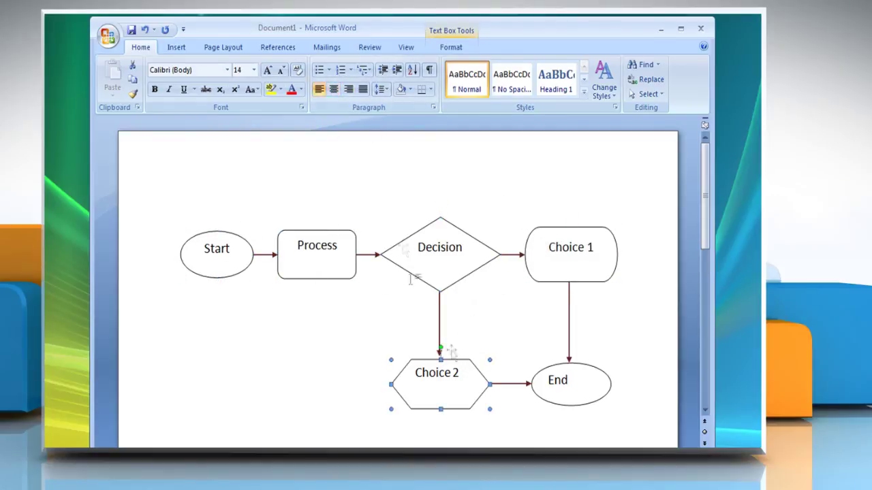
pyautogui.click(333, 90)
pyautogui.click(560, 372)
pyautogui.click(334, 89)
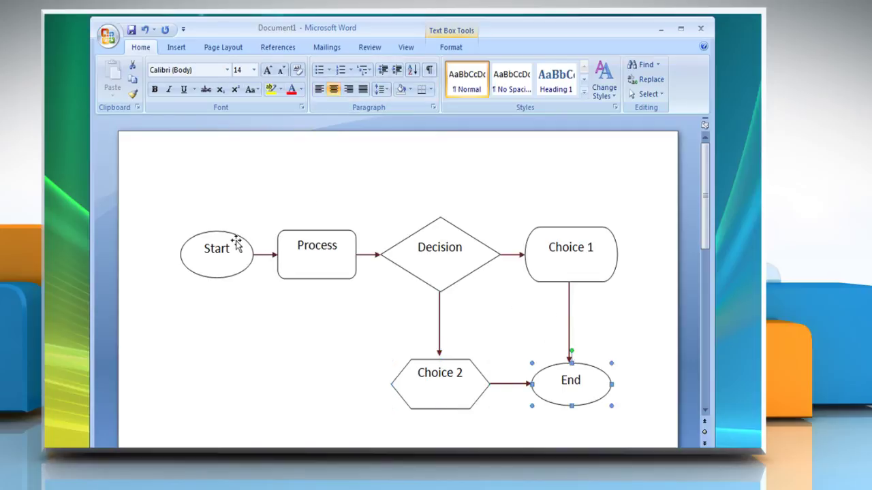
pyautogui.click(237, 246)
pyautogui.click(449, 49)
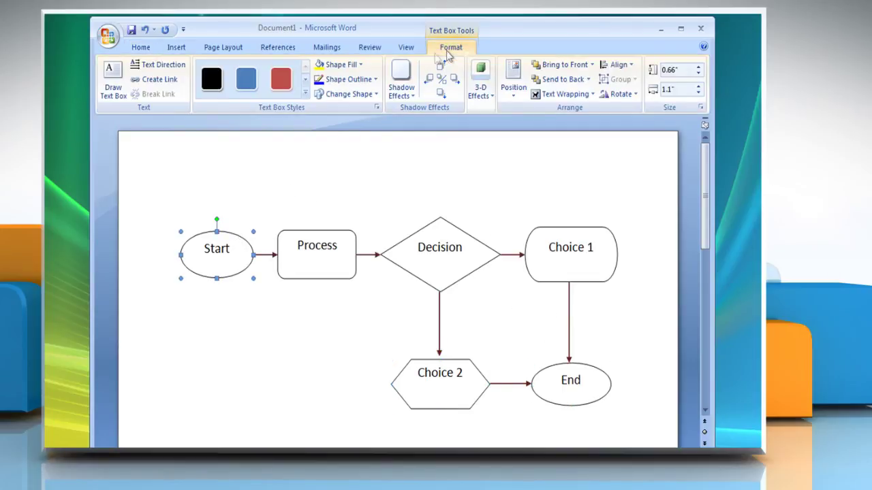
# - Style Start light green gradient, Process purple double outline, Decision teal double outline
pyautogui.click(305, 94)
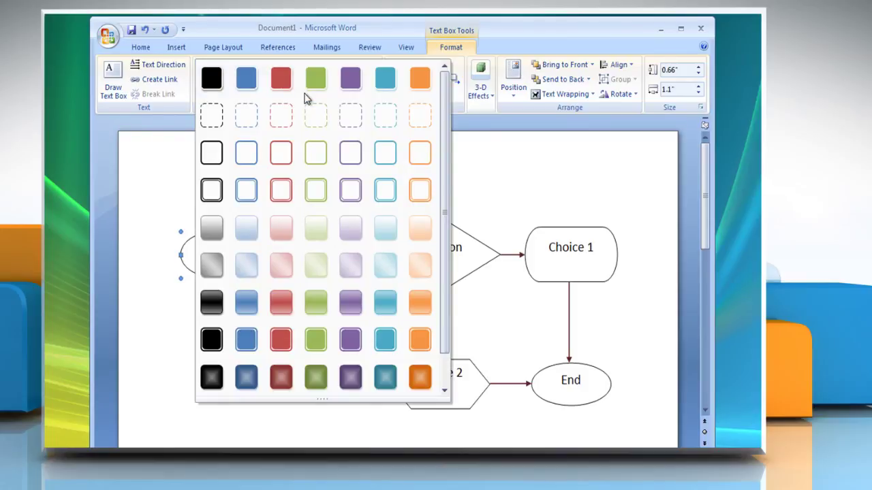
pyautogui.click(311, 269)
pyautogui.click(316, 232)
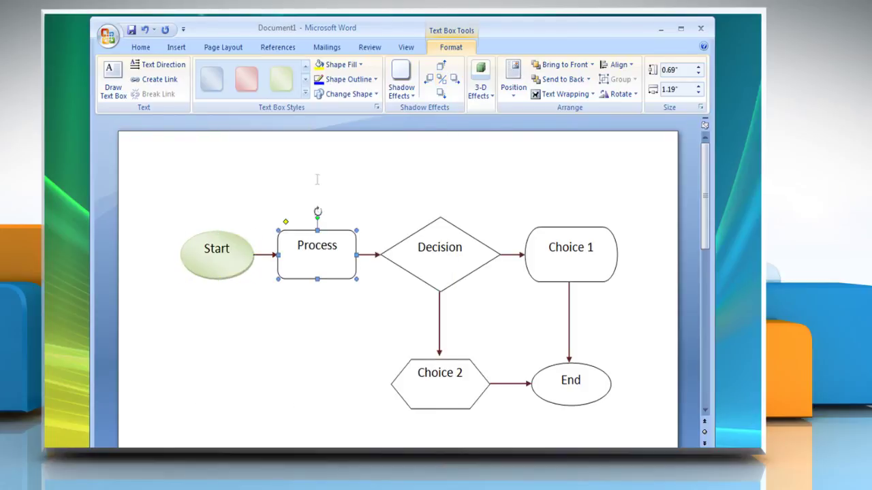
pyautogui.click(306, 94)
pyautogui.click(347, 190)
pyautogui.click(448, 231)
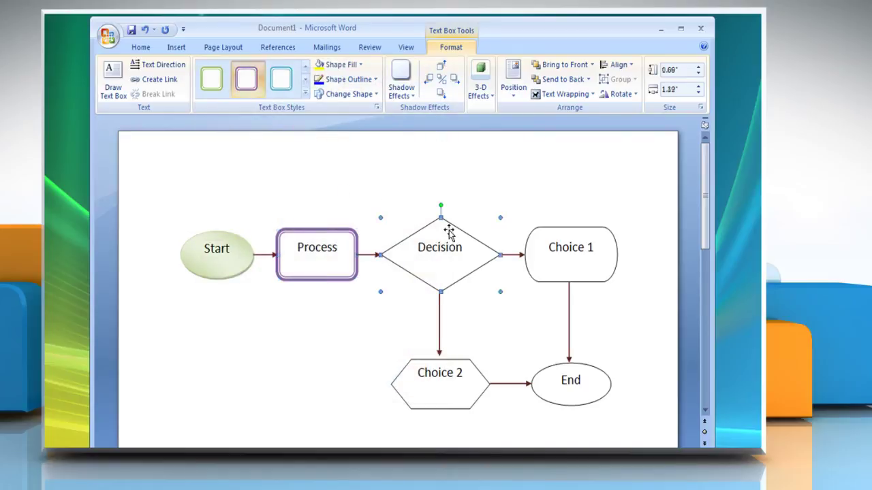
pyautogui.click(306, 94)
pyautogui.click(383, 189)
# - Style Choice 1 and Choice 2 light orange and End with a green gradient
pyautogui.click(549, 230)
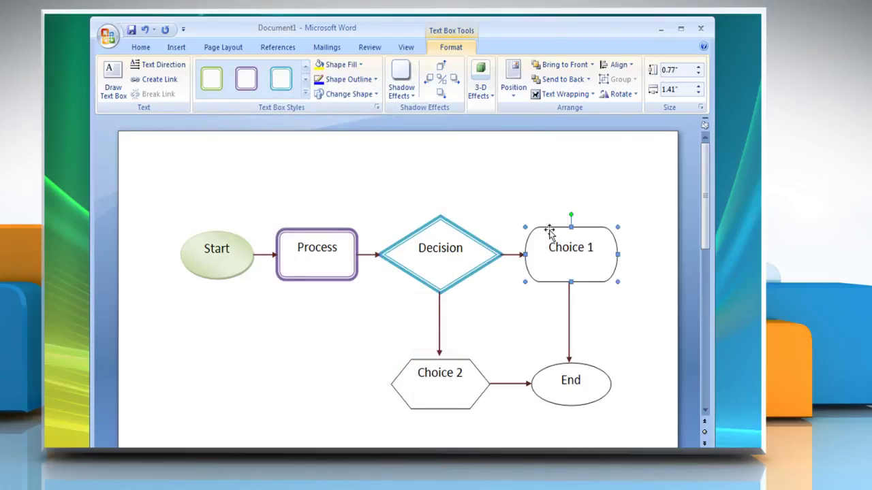
pyautogui.click(305, 94)
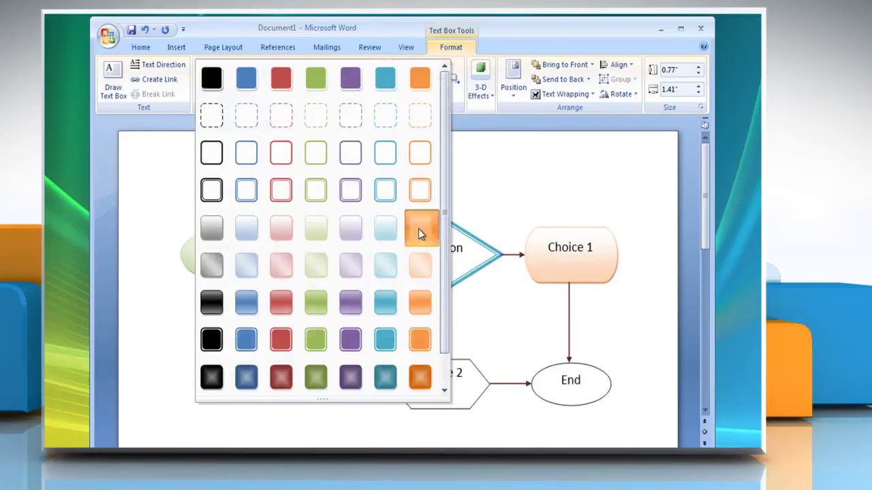
pyautogui.click(418, 229)
pyautogui.click(475, 384)
pyautogui.click(306, 94)
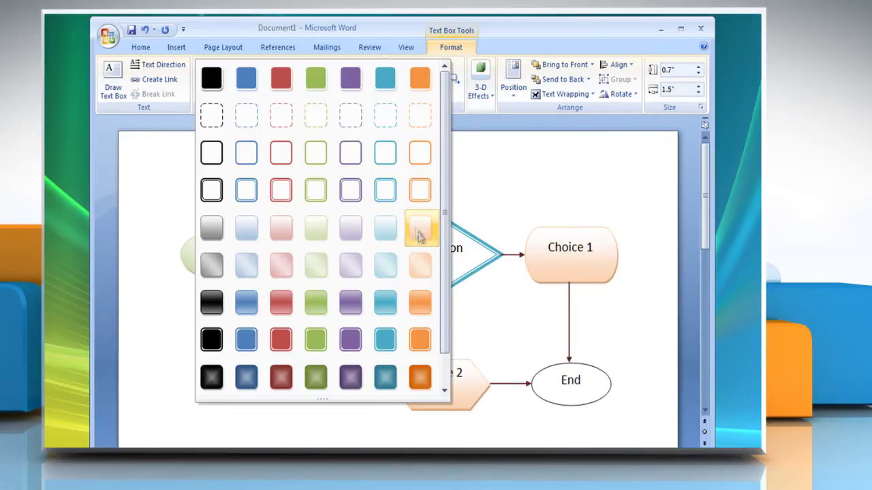
pyautogui.click(419, 235)
pyautogui.click(548, 371)
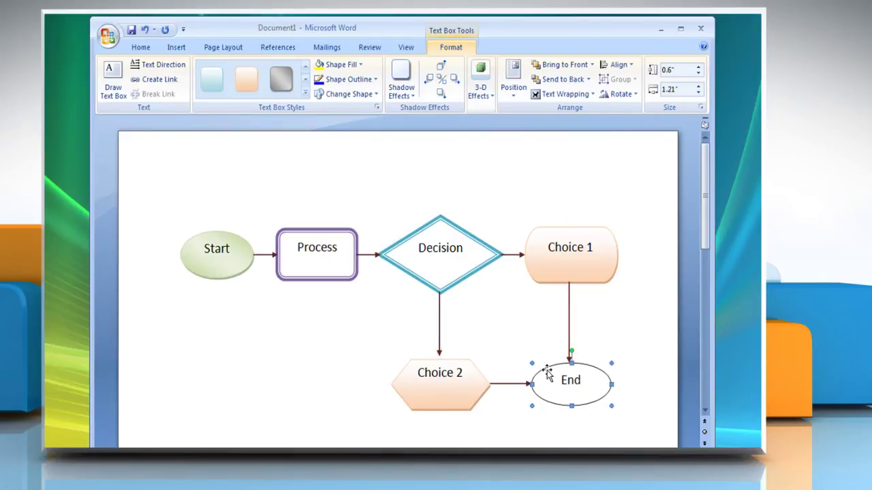
pyautogui.click(306, 94)
pyautogui.click(315, 307)
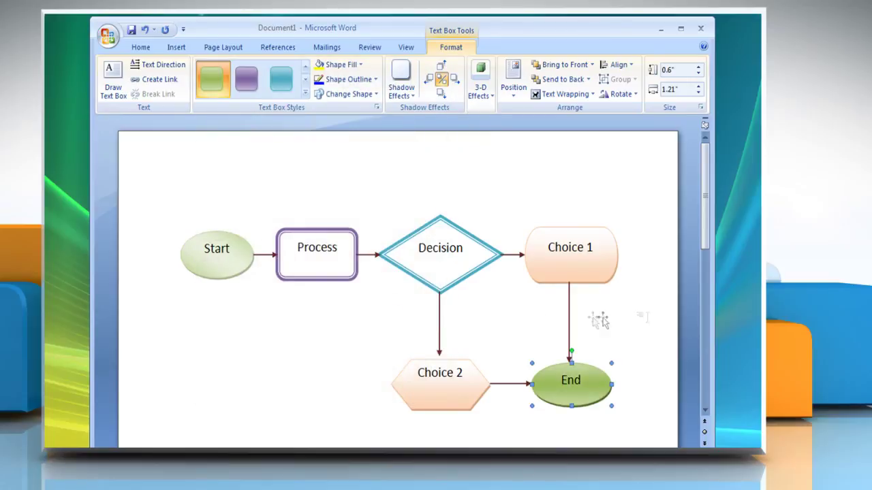
pyautogui.click(653, 317)
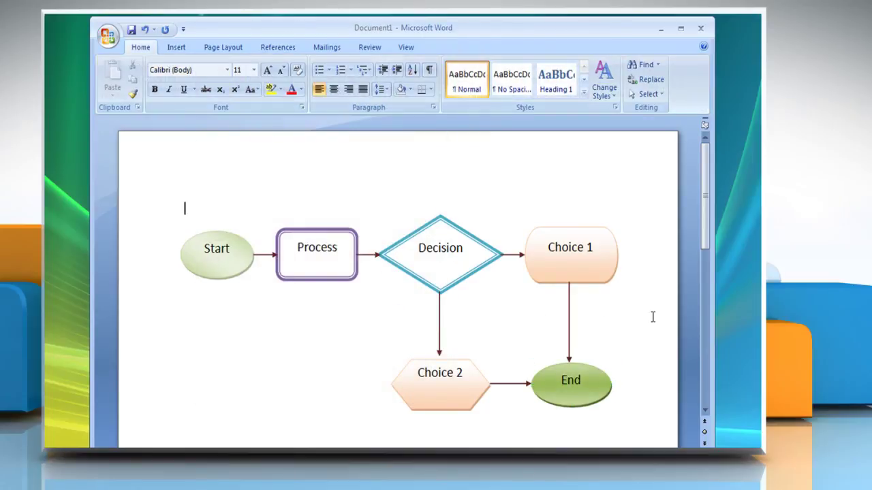